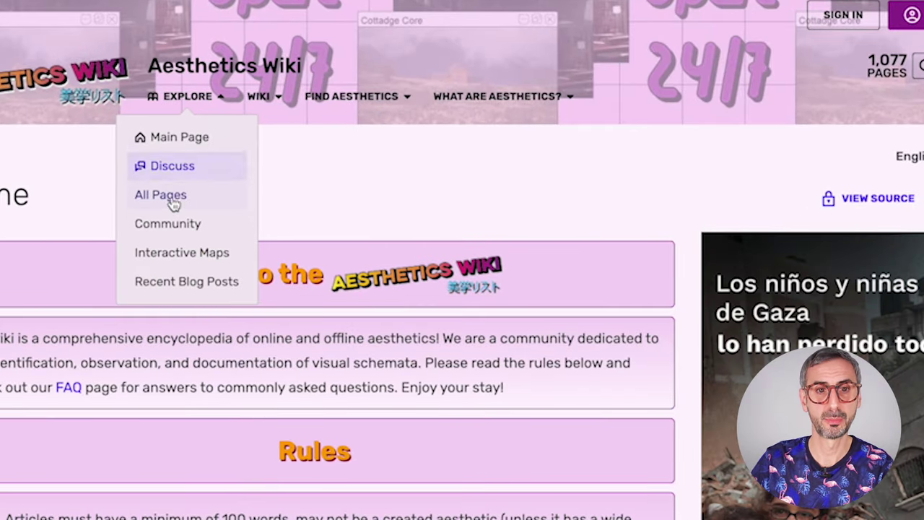
Browse the Aesthetics Wiki's navigation options and open the By Category page for finding aesthetics
mouse_move(262, 105)
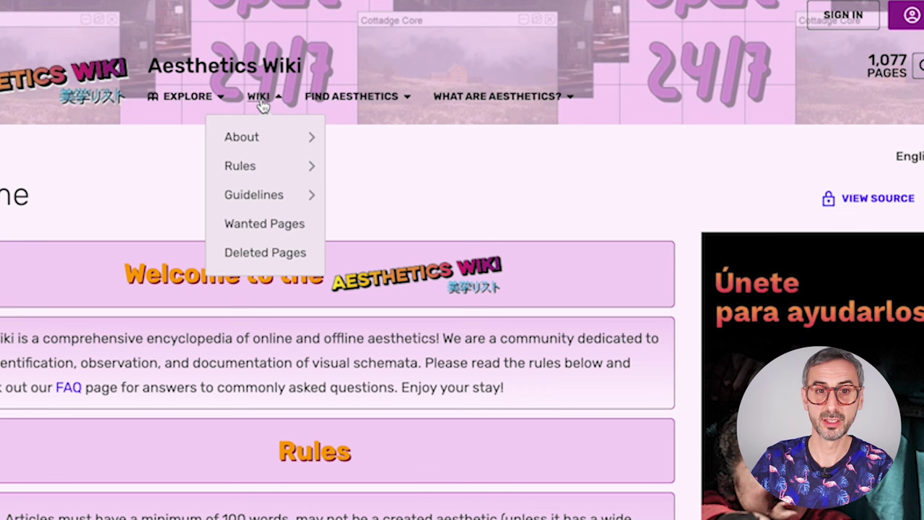
mouse_move(339, 105)
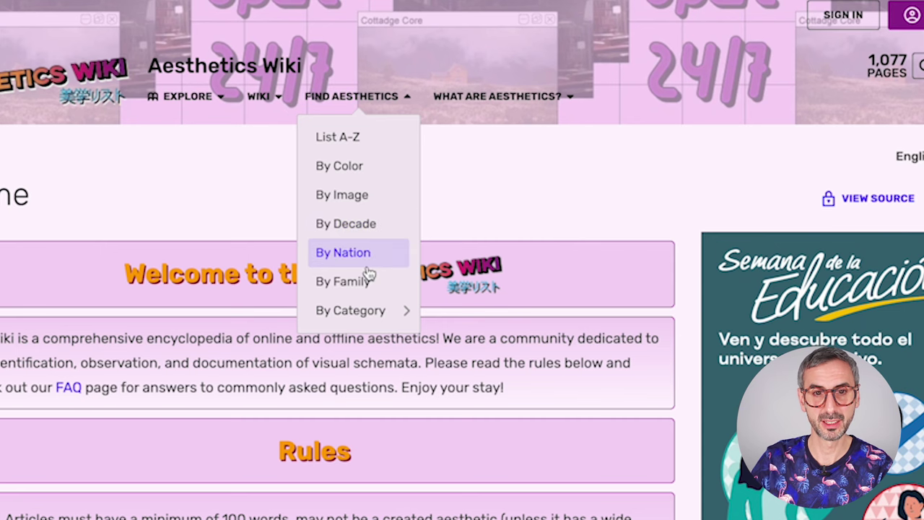
mouse_move(371, 308)
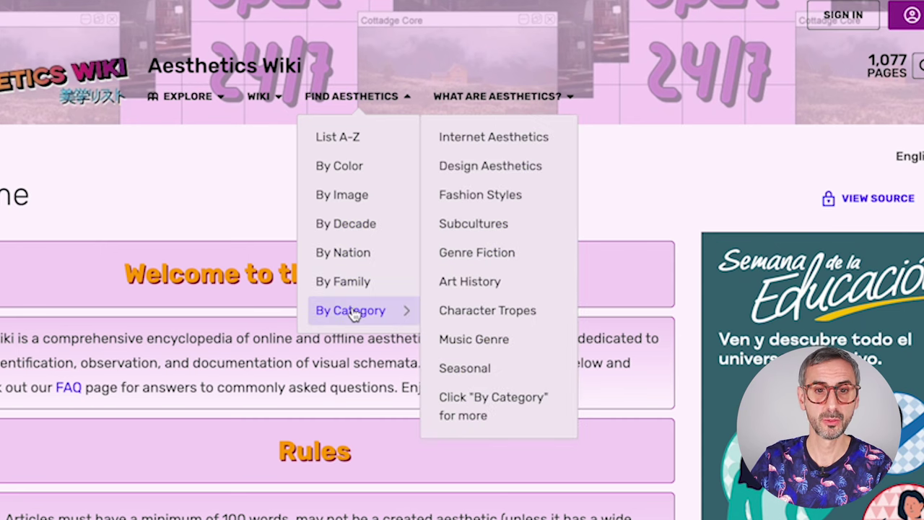
click(350, 311)
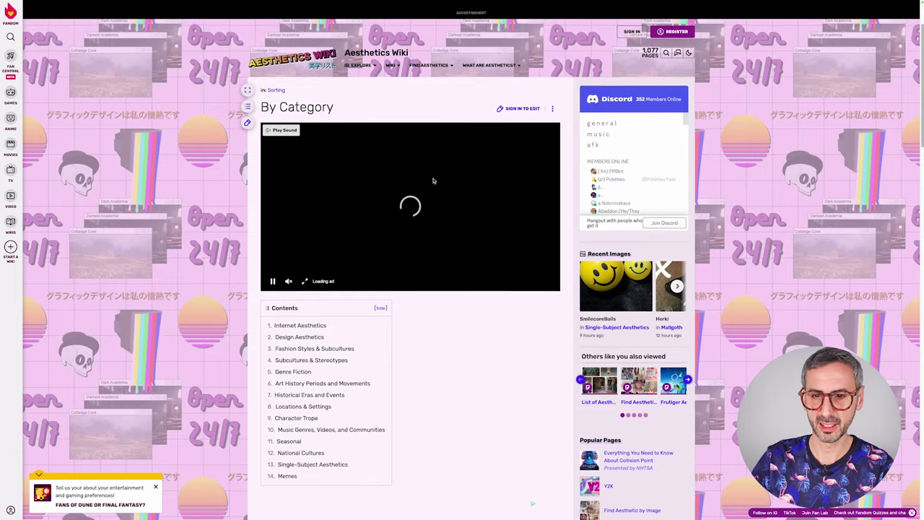
Look through the listed aesthetic categories and open the Subcultures & Stereotypes category
scroll(431, 179, down, 2)
scroll(575, 216, down, 1)
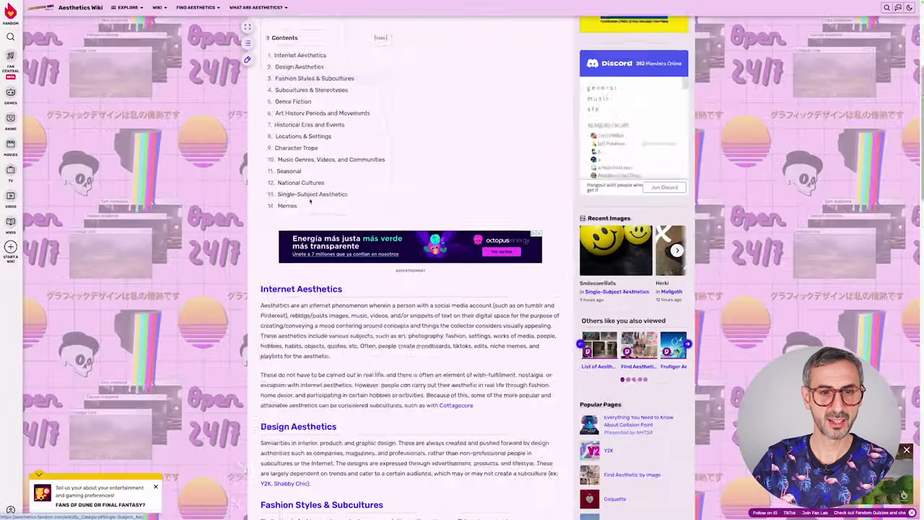
click(220, 173)
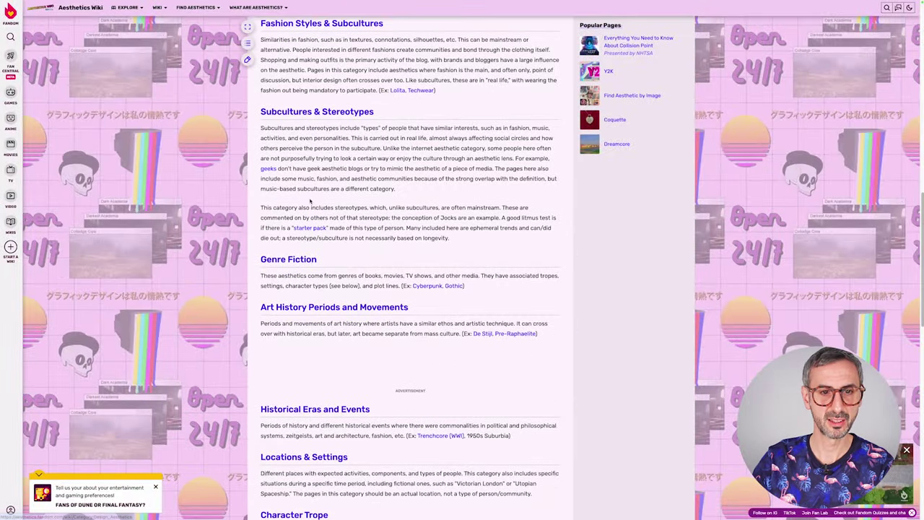
click(329, 112)
Find Grunge in the Subcultures and Stereotypes item list and open its page
scroll(334, 207, down, 2)
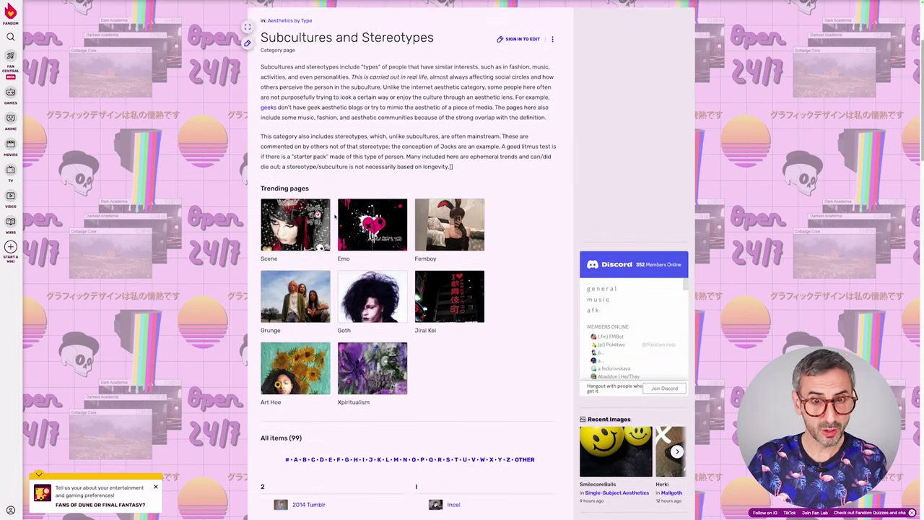
scroll(334, 207, down, 15)
scroll(422, 247, down, 4)
scroll(416, 240, down, 2)
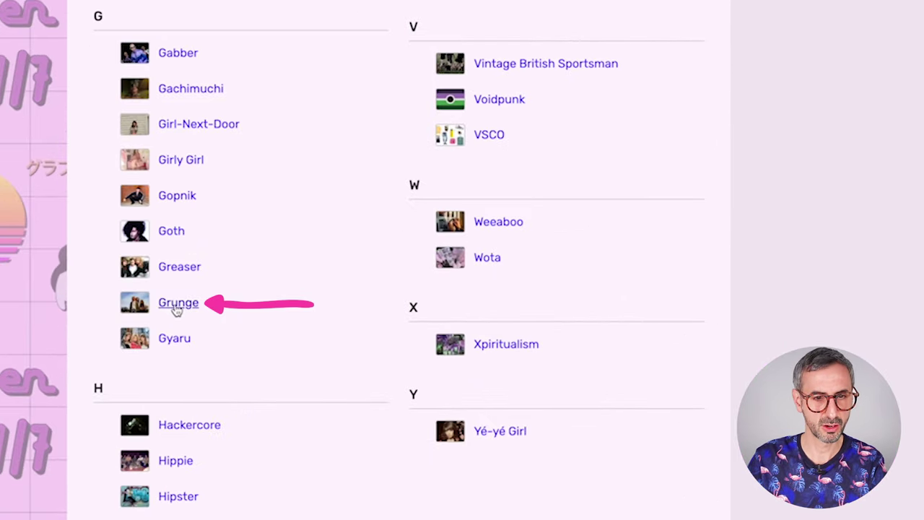
click(176, 306)
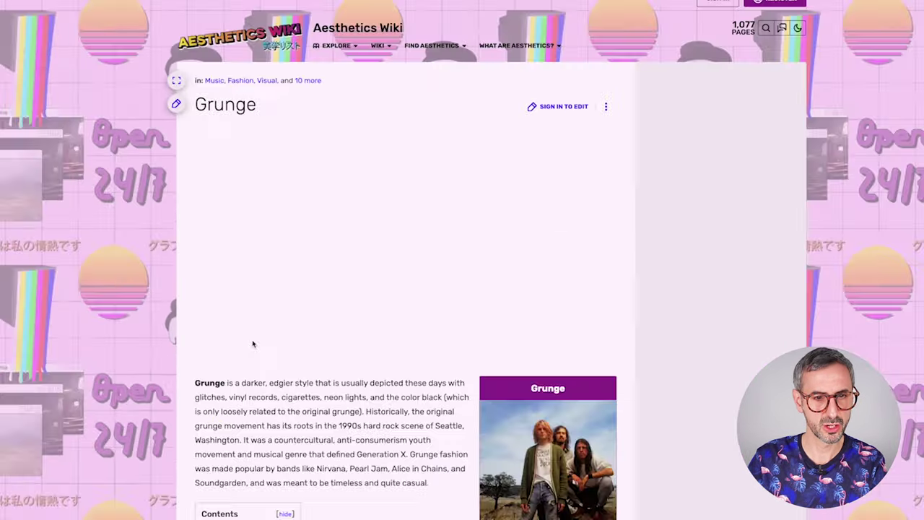
Examine the Grunge page's introduction, contents, key motifs, colours and values, related aesthetics and Music section
scroll(357, 293, down, 3)
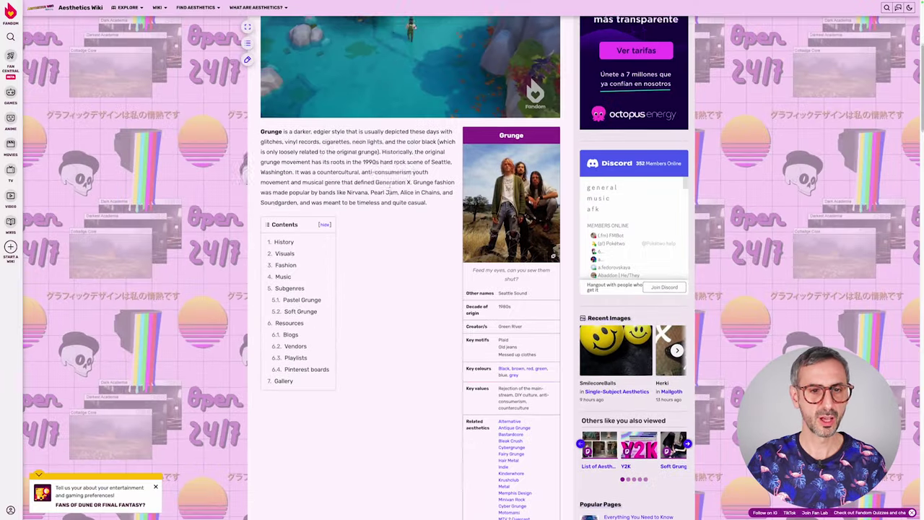
scroll(187, 442, down, 1)
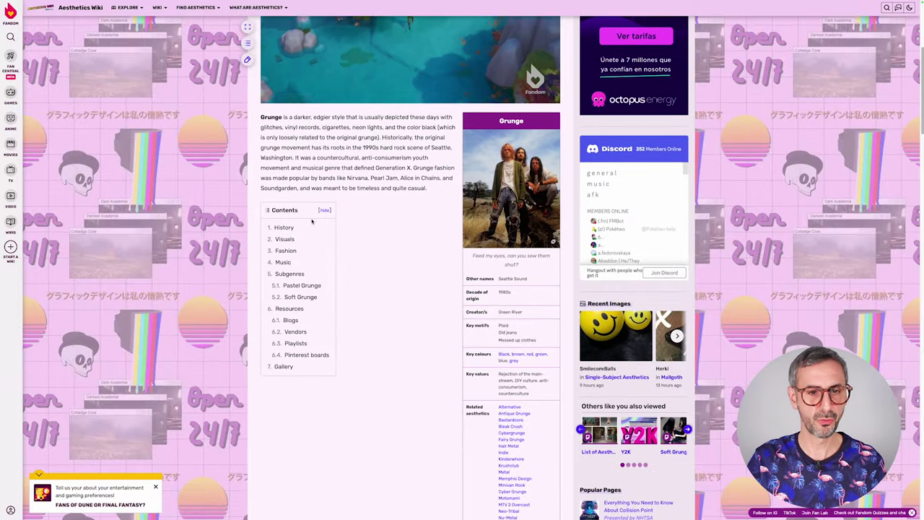
scroll(325, 314, down, 1)
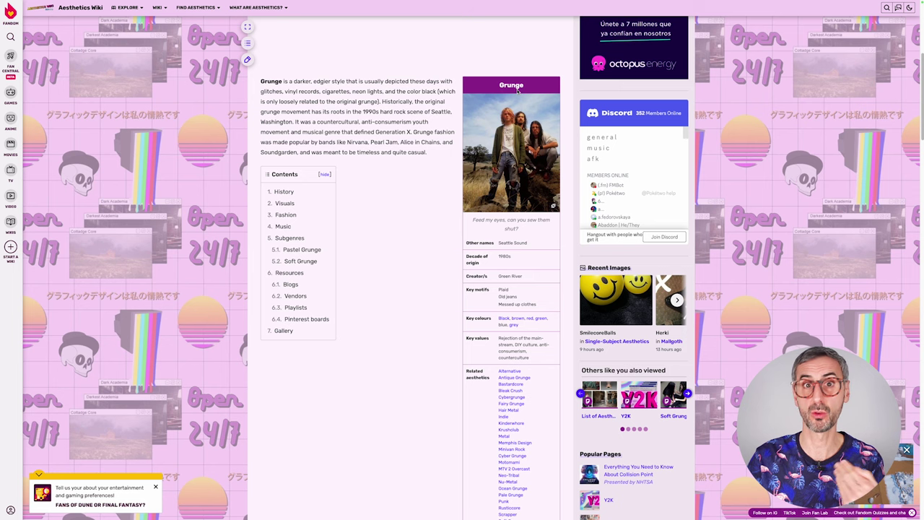
scroll(517, 91, down, 1)
scroll(493, 112, down, 10)
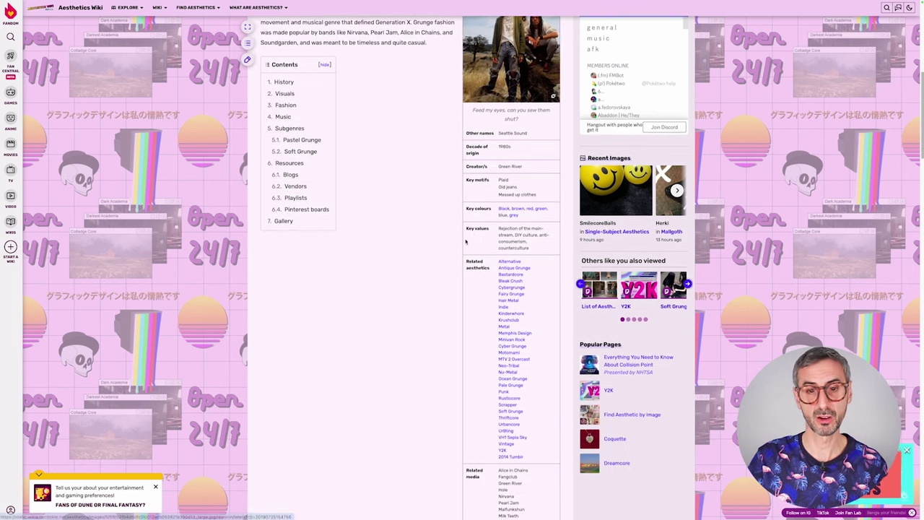
scroll(434, 278, down, 7)
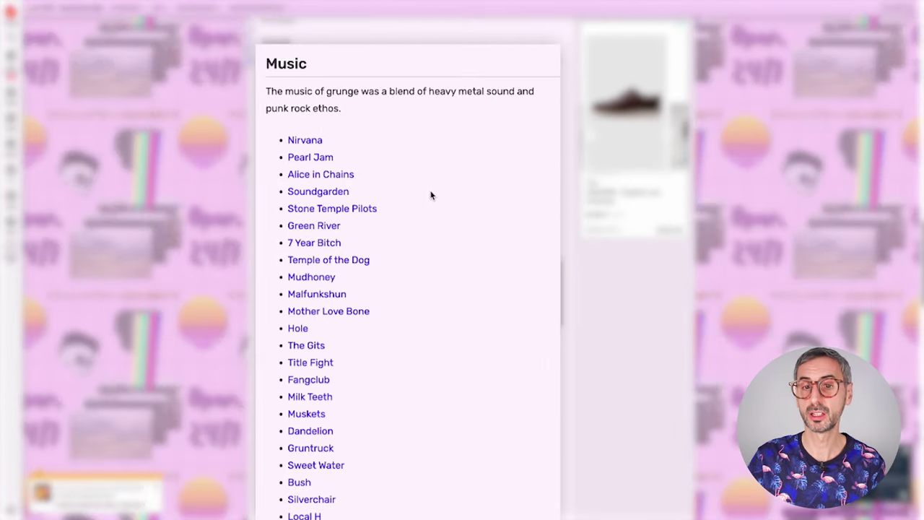
scroll(365, 304, up, 10)
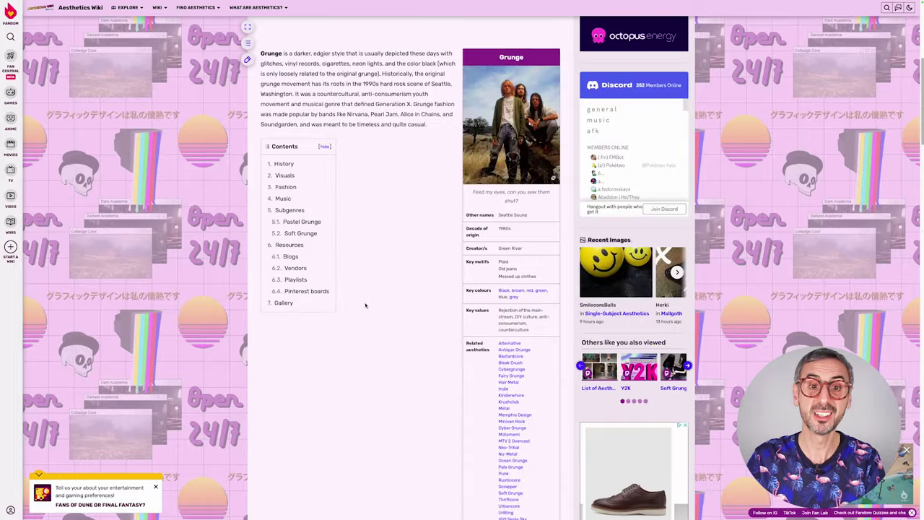
scroll(365, 304, up, 2)
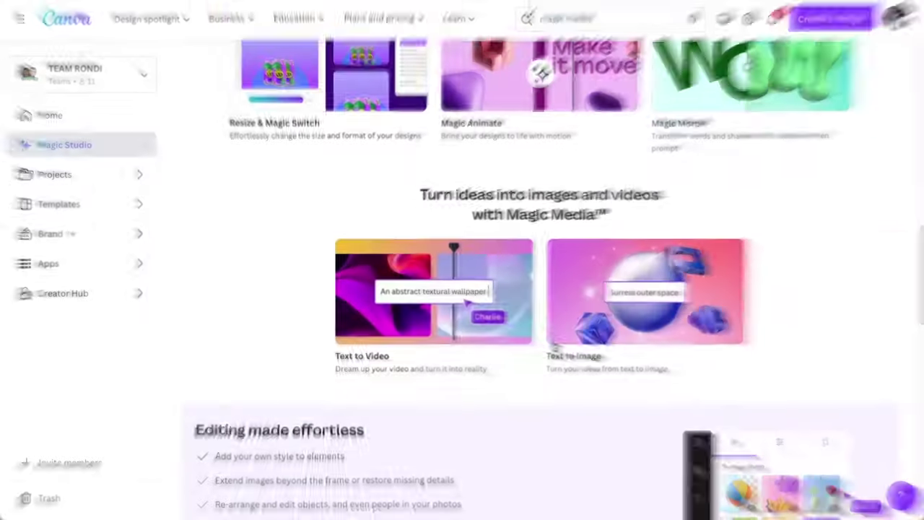
Switch to Canva's Magic Studio and choose the Text to Image tool under Magic Media
click(650, 291)
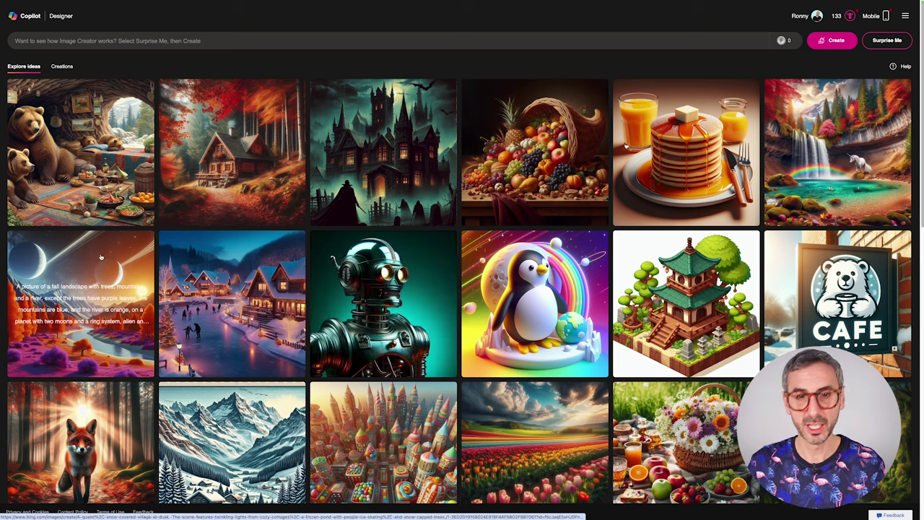
In Copilot Designer, generate images from "full body shot of a 75 year old grandpa wearing glasses" and open the flat-cap portrait
scroll(511, 364, down, 1)
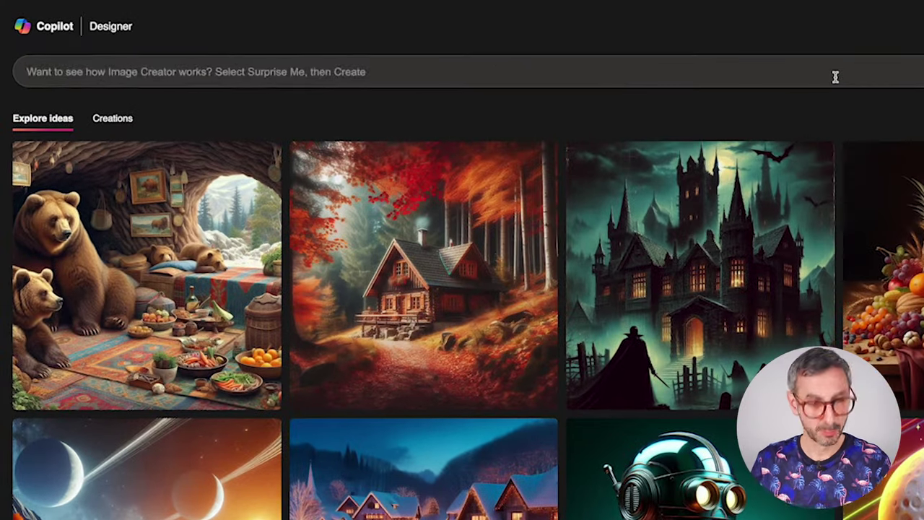
text(full body shot of a 75 year old grandpa wearing glasses)
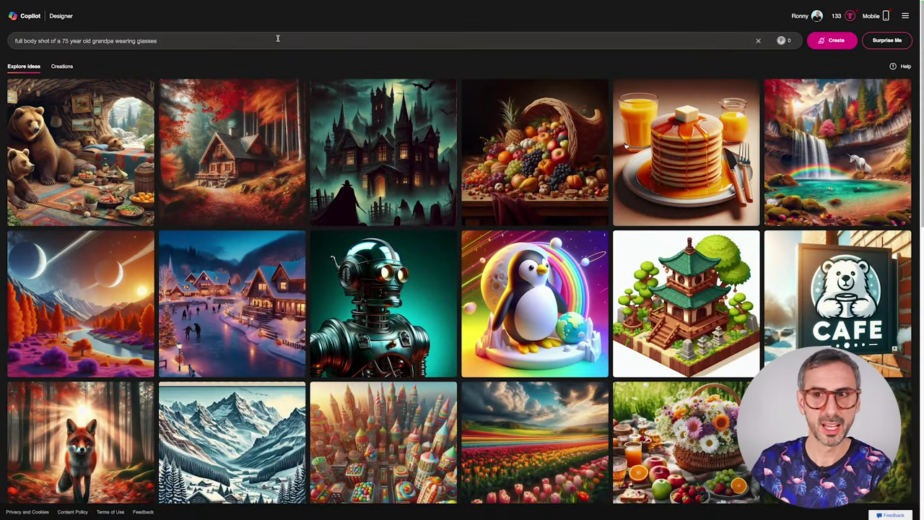
click(833, 40)
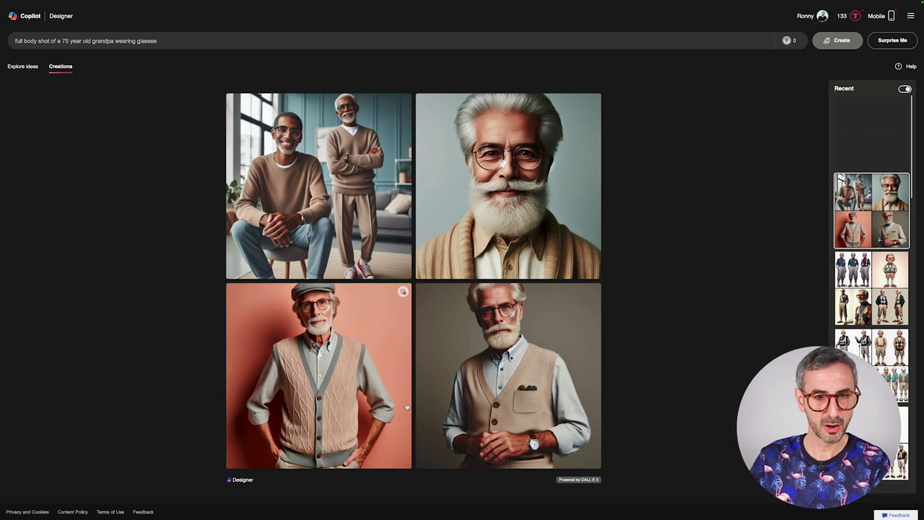
click(286, 407)
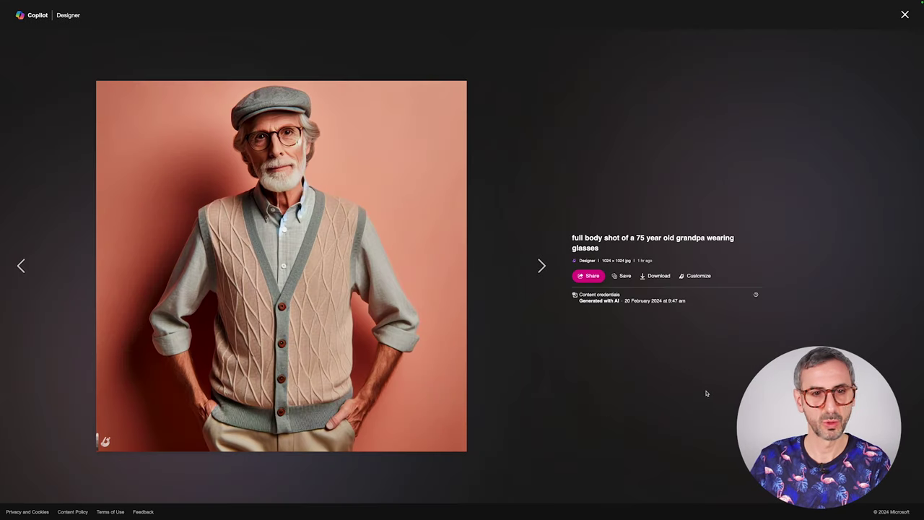
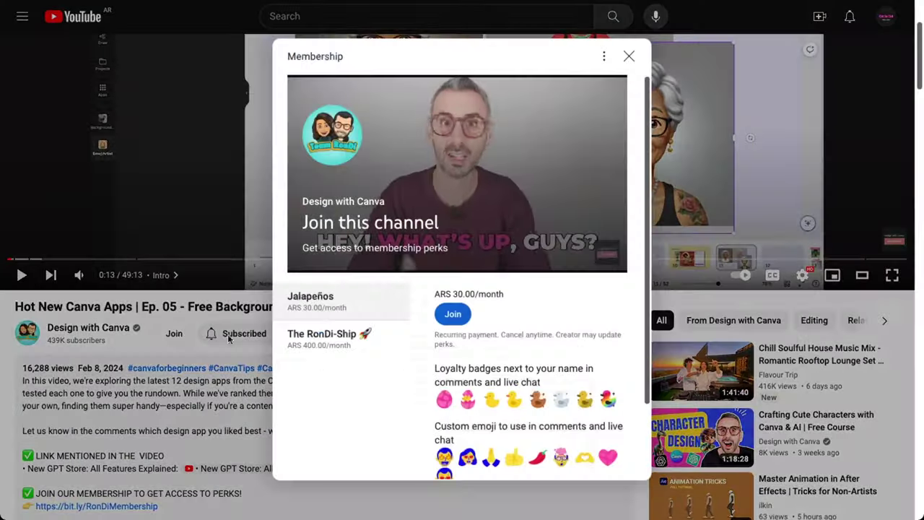
View the perks of The RonDi-Ship membership level for the Design with Canva channel on YouTube
click(332, 333)
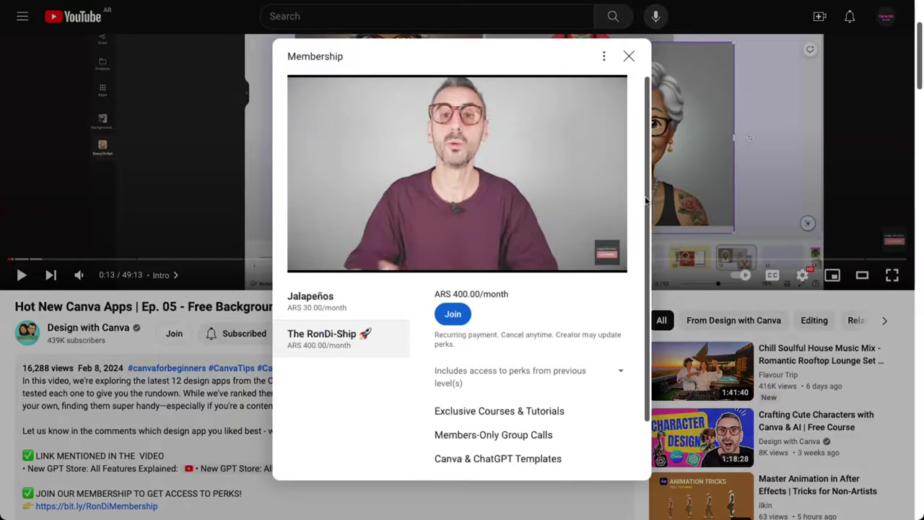
scroll(648, 209, down, 1)
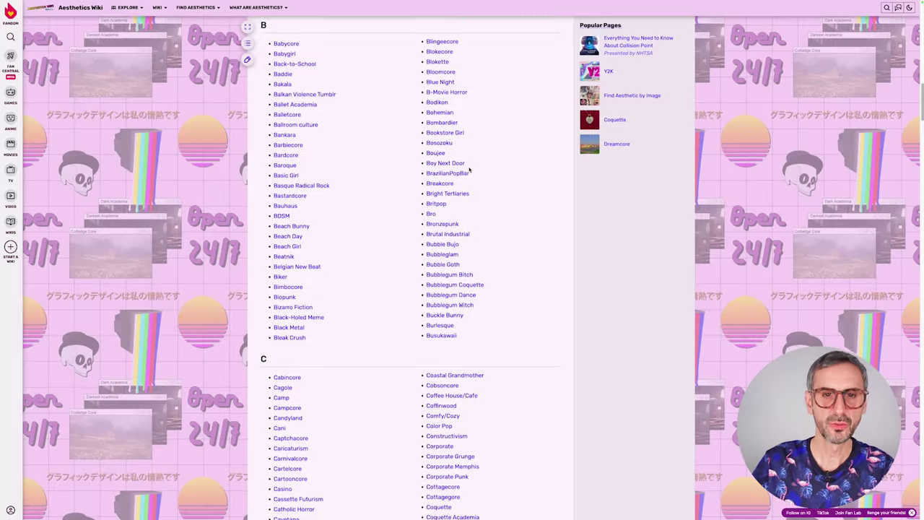
On the Aesthetics Wiki, find Bohemian in the alphabetical list of aesthetics and open its page
scroll(446, 127, up, 1)
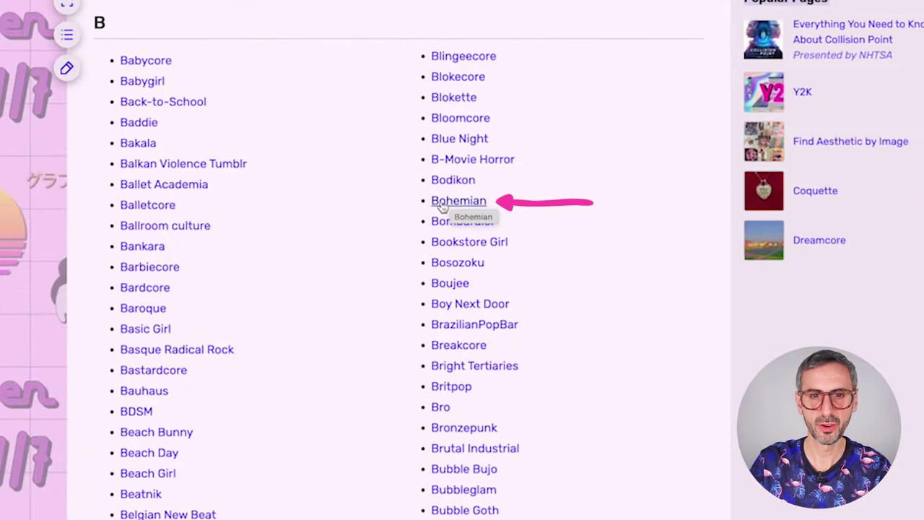
click(467, 206)
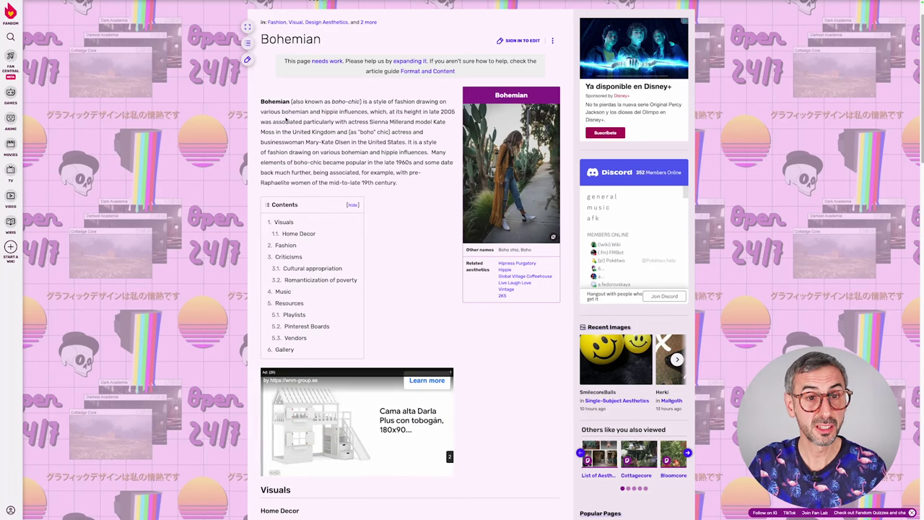
Look over the Bohemian page's contents and select its full introductory paragraph
drag(261, 101, 375, 185)
scroll(368, 177, down, 1)
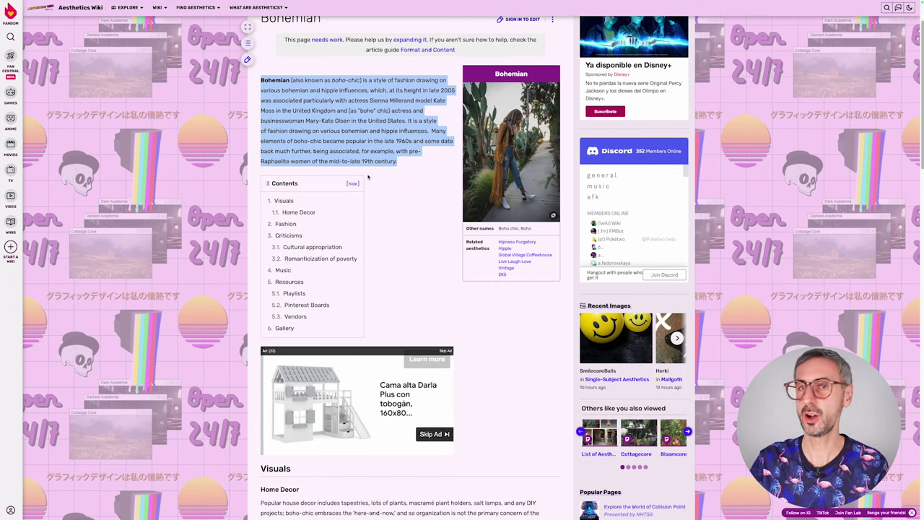
scroll(368, 177, down, 2)
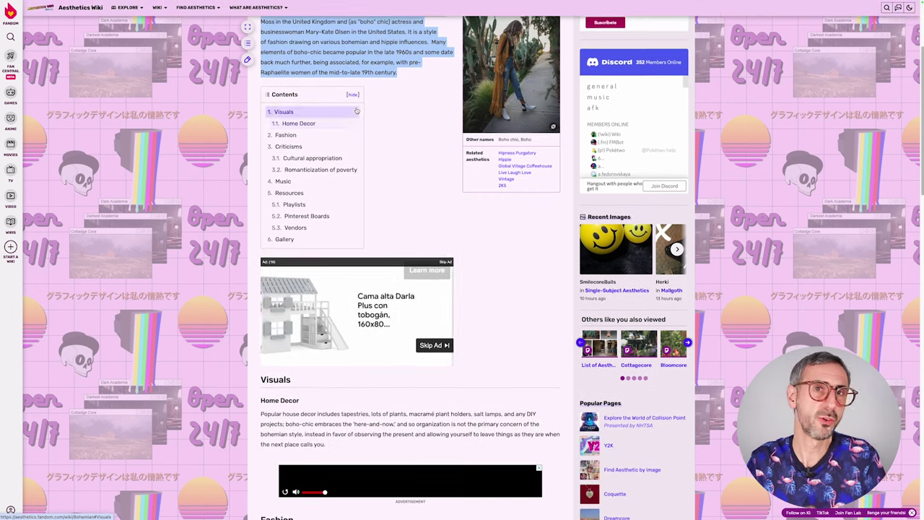
scroll(356, 111, up, 2)
click(351, 337)
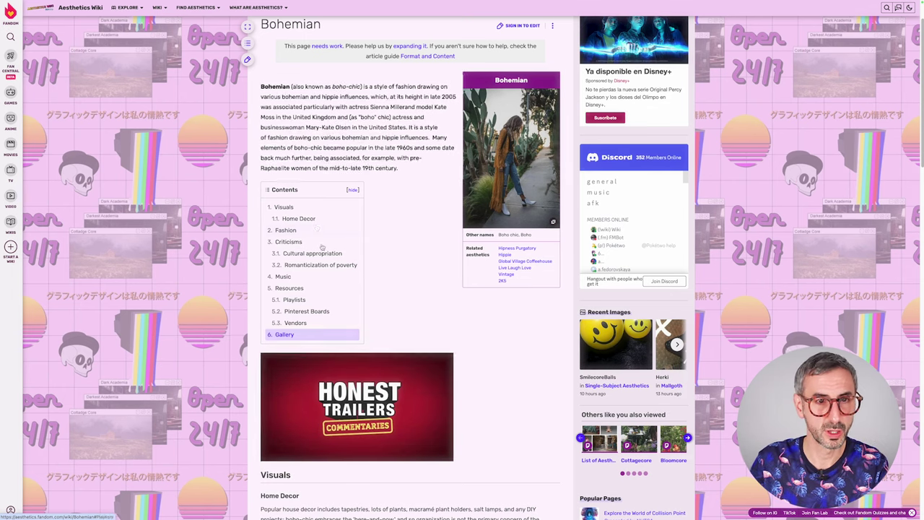
drag(268, 83, 546, 241)
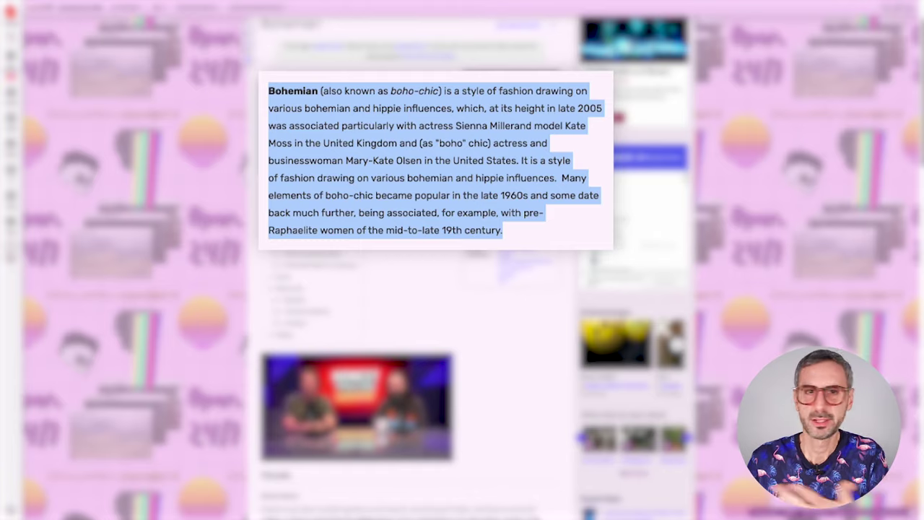
Select the Visuals section's Home Decor text and the Fashion section's text on the Bohemian page
scroll(364, 230, down, 2)
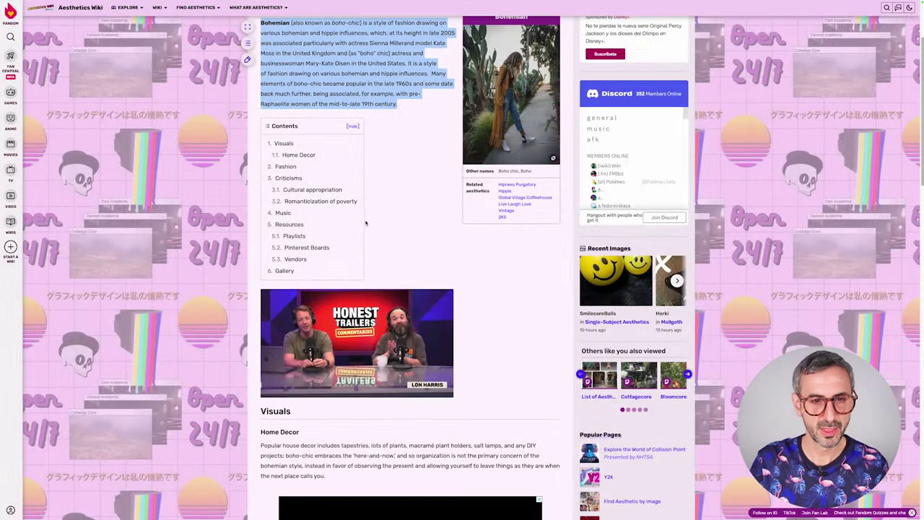
scroll(365, 229, down, 3)
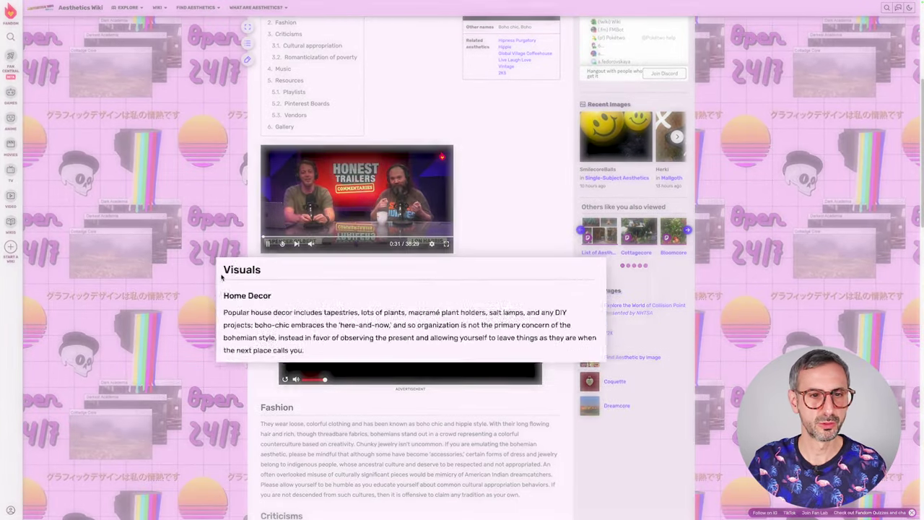
drag(160, 274, 330, 381)
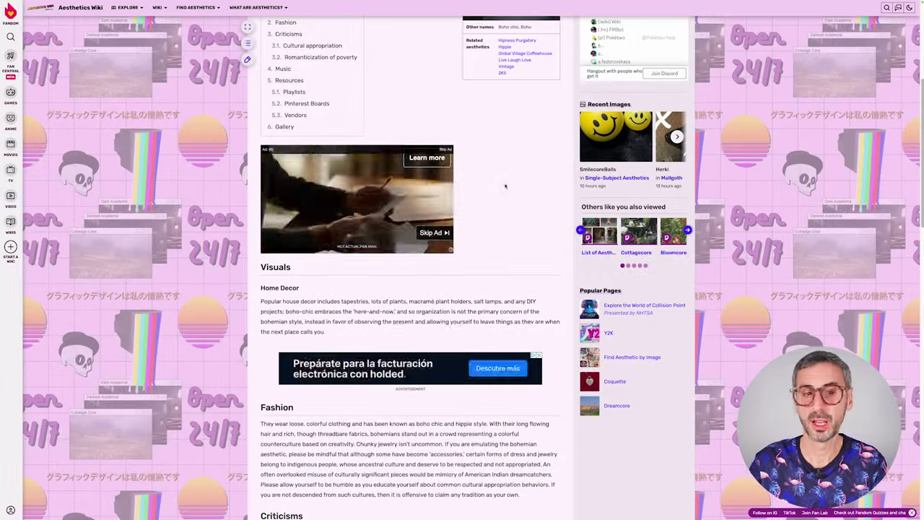
scroll(410, 289, down, 3)
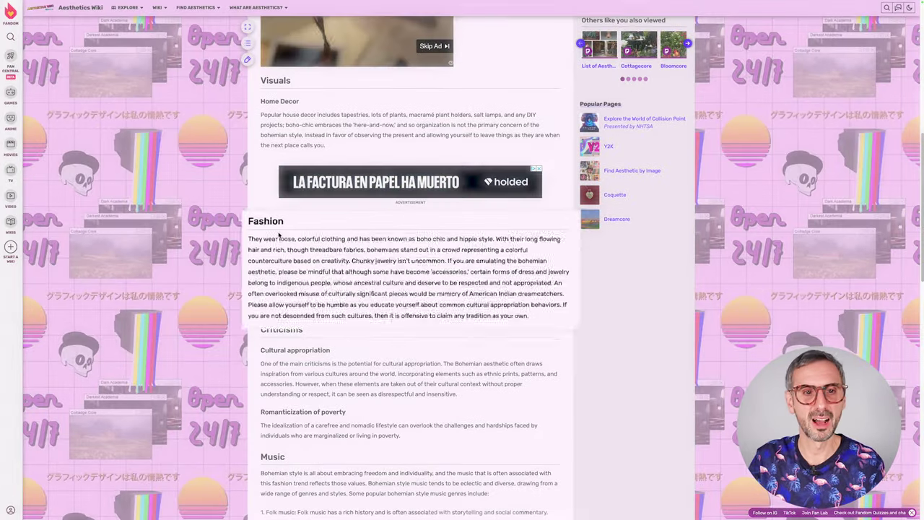
drag(182, 248, 632, 384)
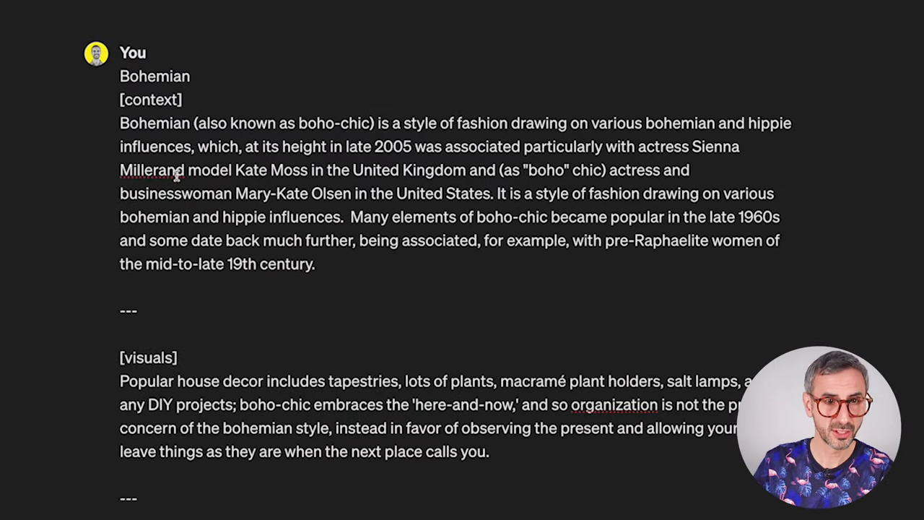
In ChatGPT, highlight the Bohemian style name and the [context], [visuals] and [fashion] labels in the style description message
double_click(148, 75)
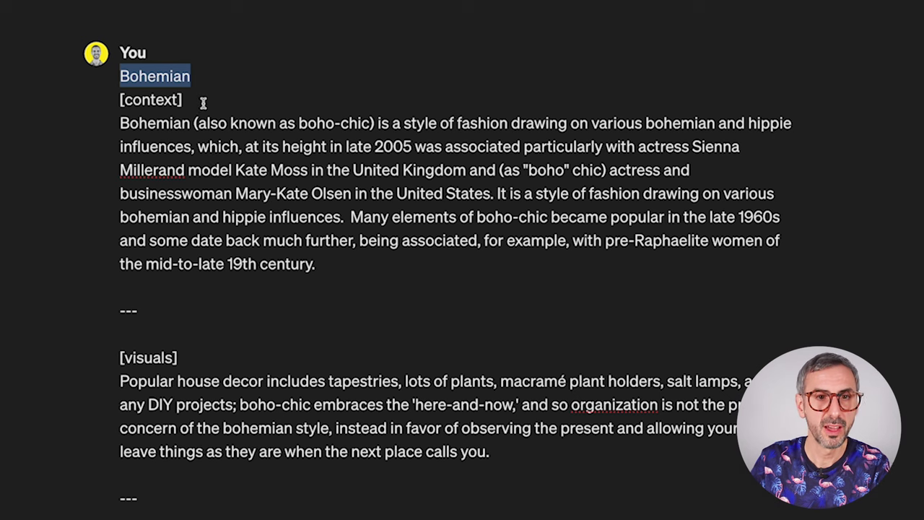
drag(199, 100, 152, 101)
scroll(192, 272, down, 3)
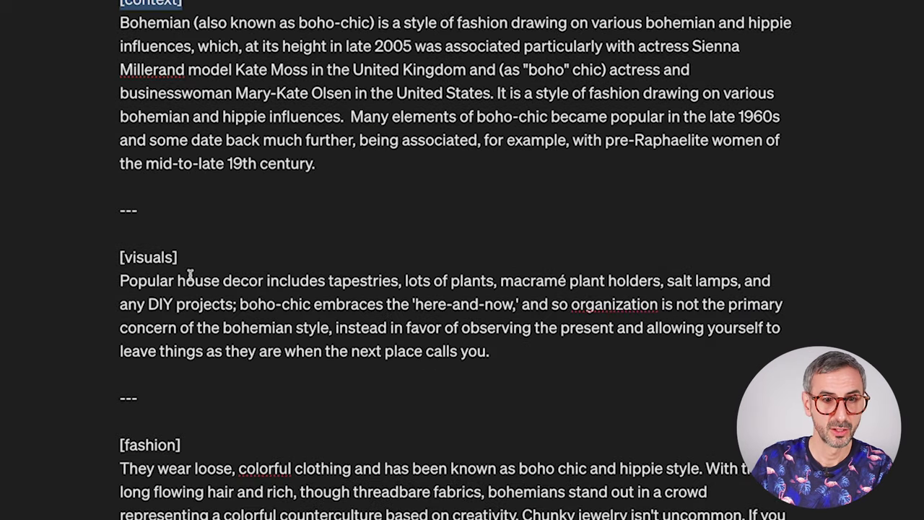
drag(178, 227, 118, 225)
scroll(181, 324, down, 4)
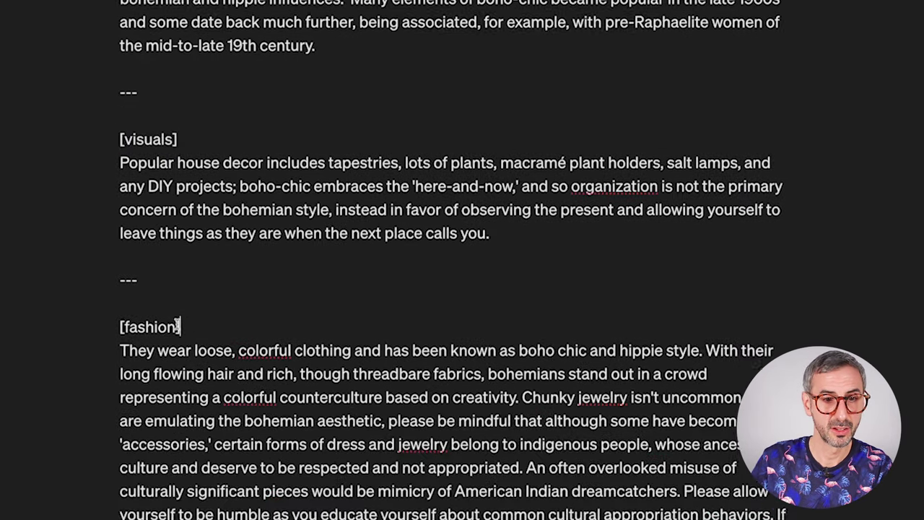
drag(180, 239, 118, 238)
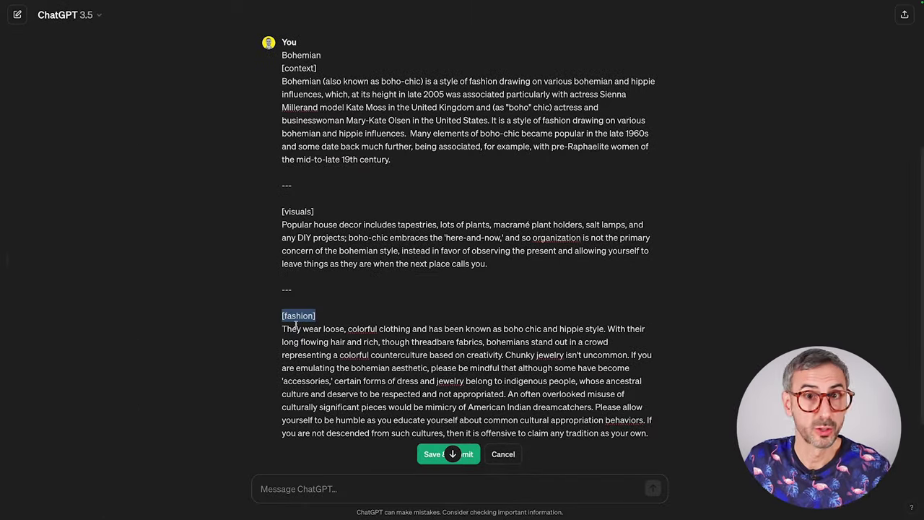
Highlight the 30-word limit in the initial character design instructions and select ChatGPT's full generated prompt for the Bohemian grandpa
scroll(726, 270, up, 5)
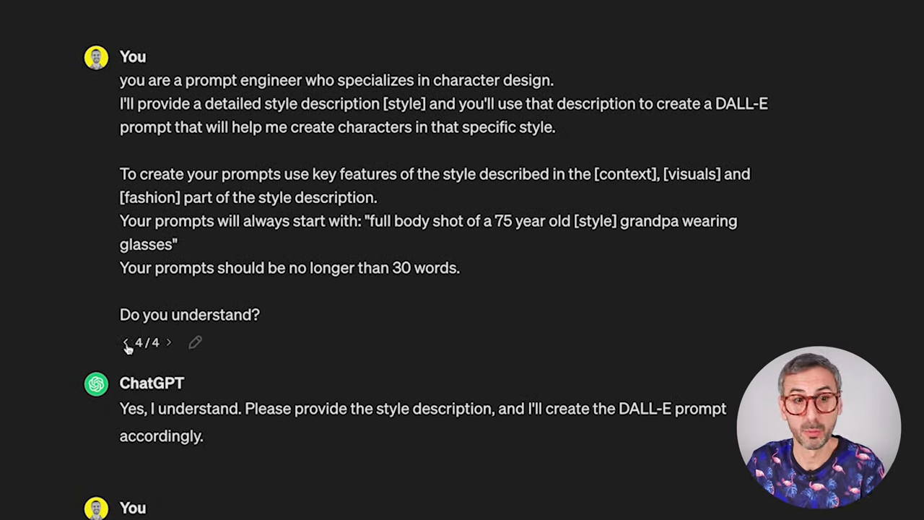
triple_click(288, 267)
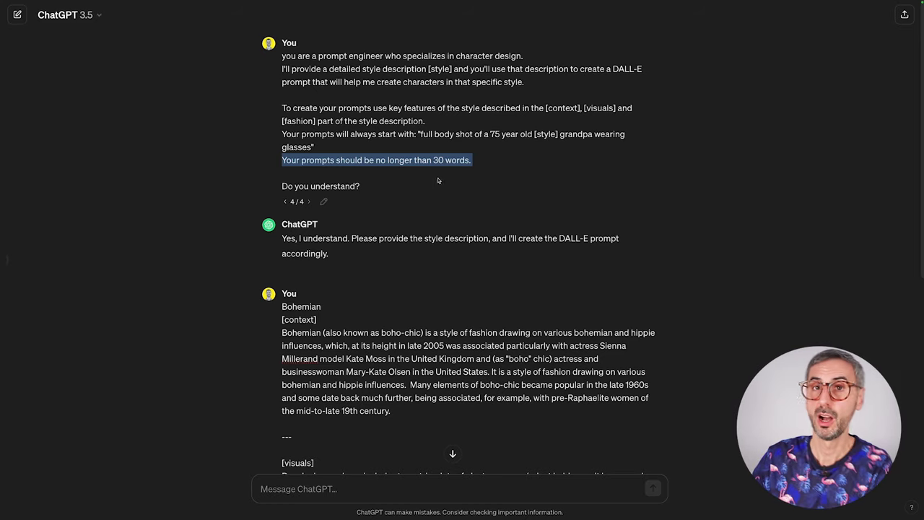
scroll(437, 180, down, 5)
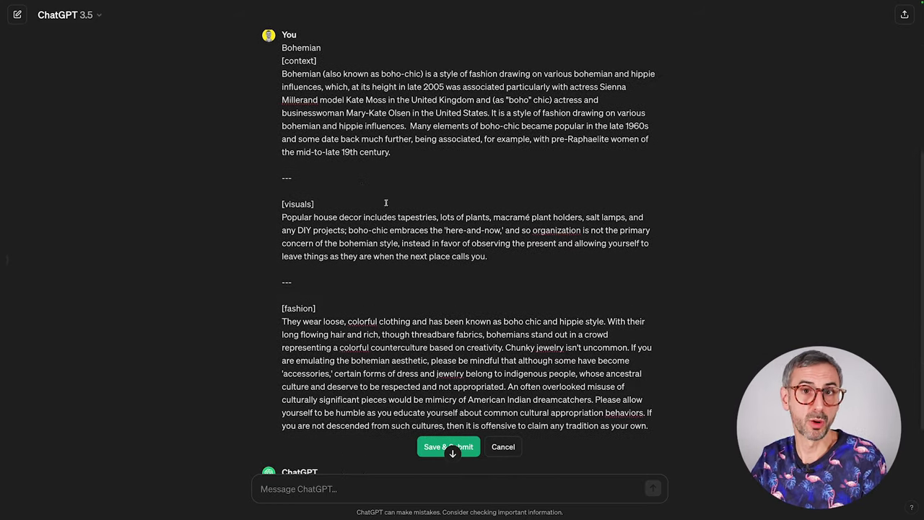
scroll(380, 339, down, 2)
drag(282, 409, 533, 424)
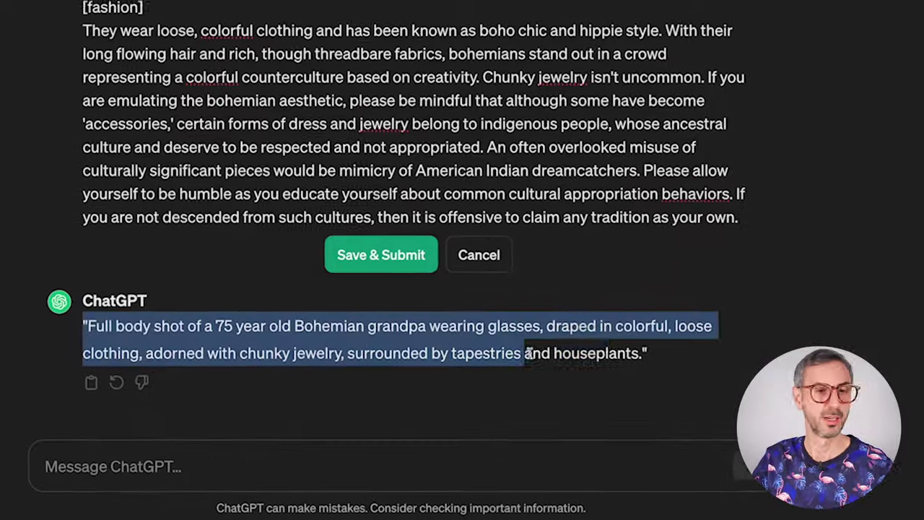
drag(527, 353, 664, 353)
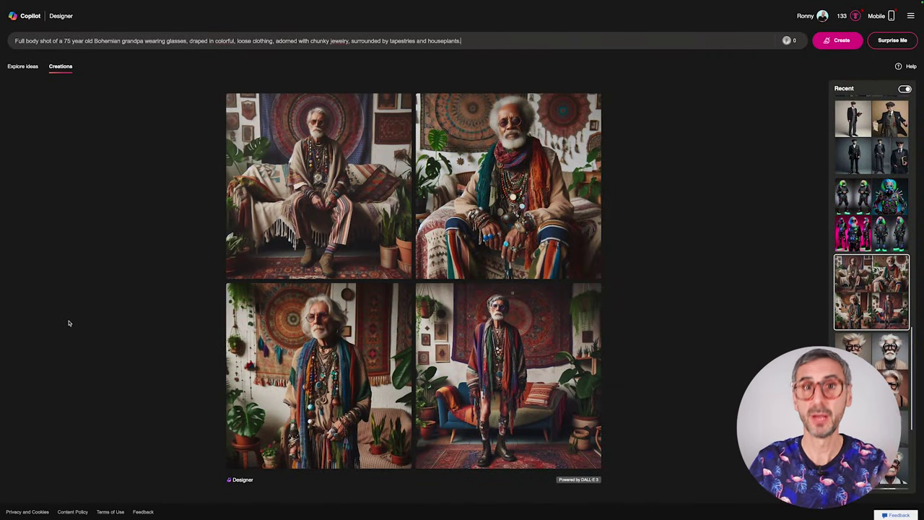
In Copilot Designer, open the first generated Bohemian grandpa image and browse through the set to the last one
click(263, 222)
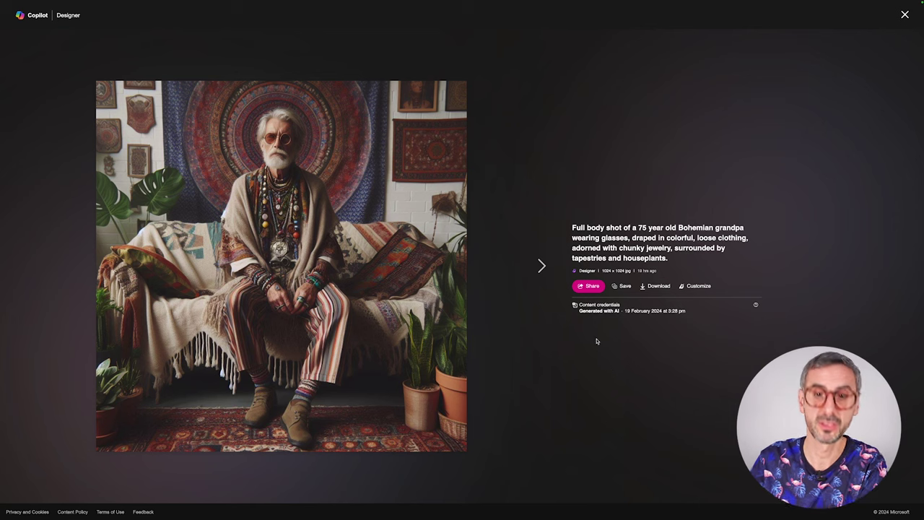
click(536, 265)
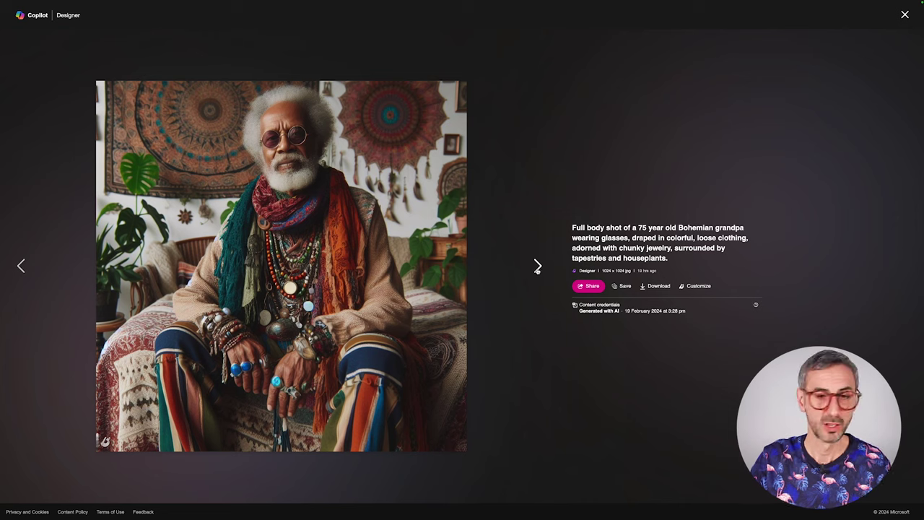
click(536, 267)
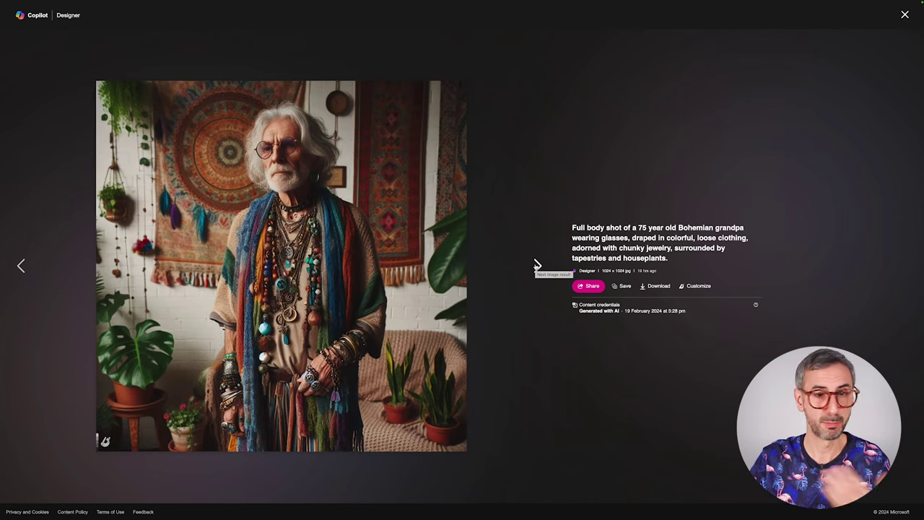
click(536, 266)
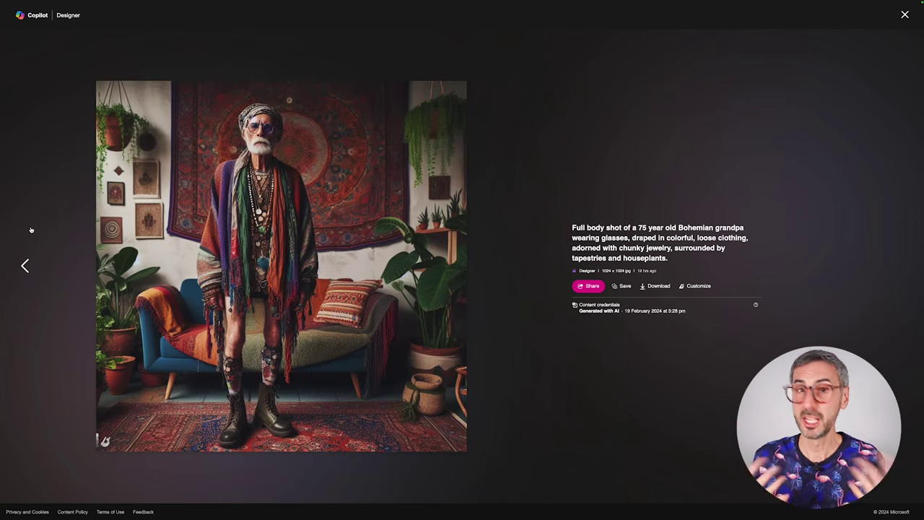